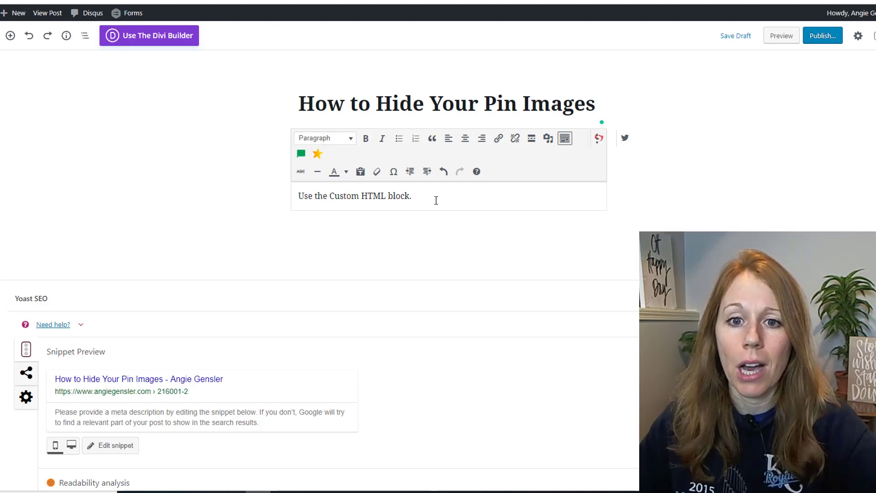
Convert the classic block to regular blocks and insert an empty Custom HTML block above the paragraph
click(596, 140)
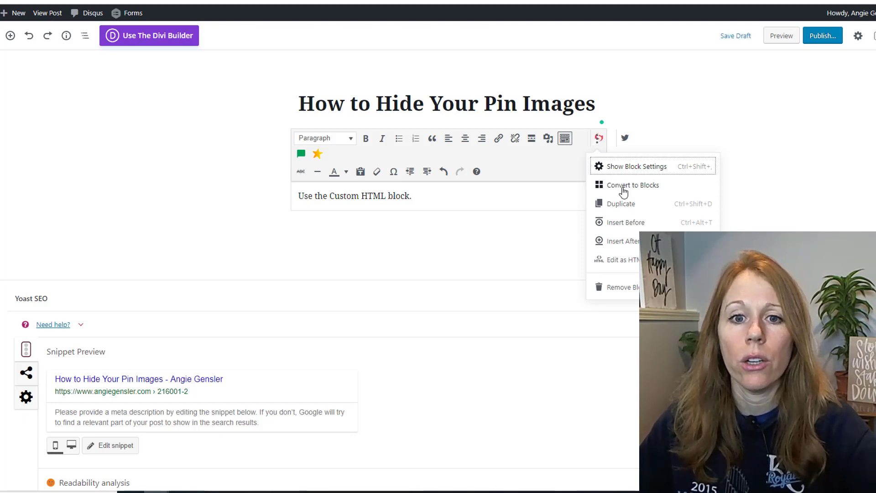
click(624, 193)
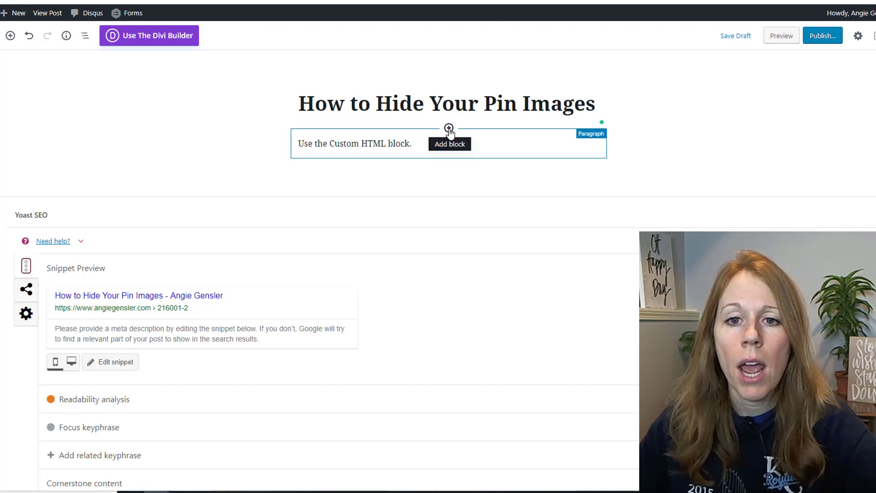
click(449, 128)
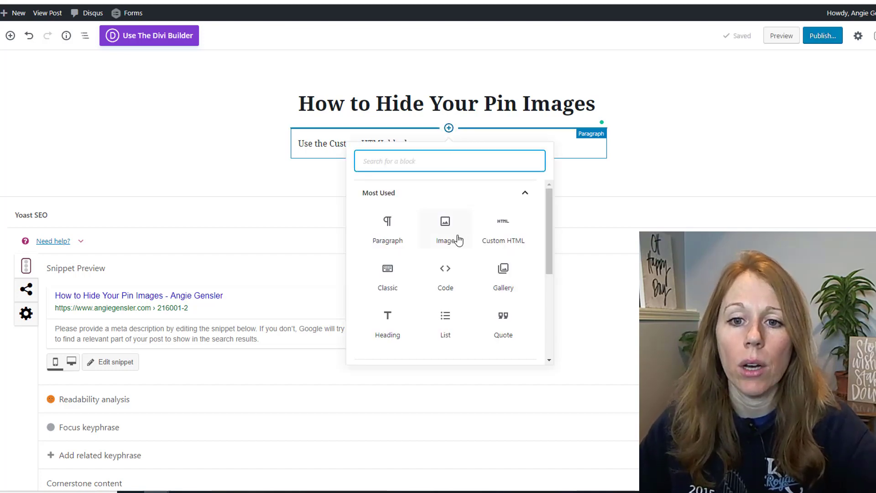
click(502, 232)
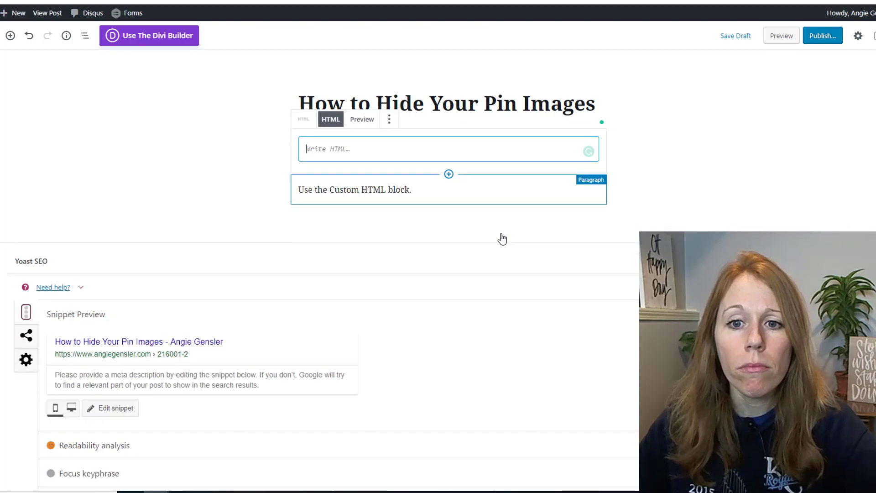
mouse_move(449, 149)
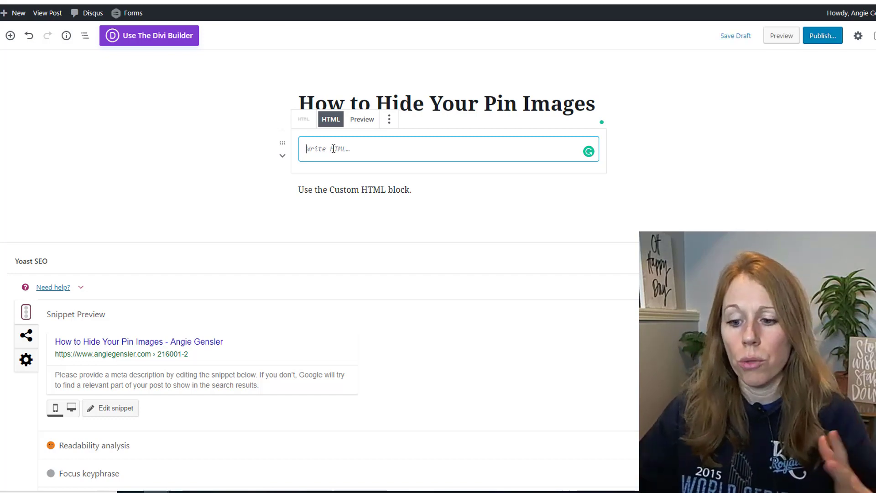
text(<div)
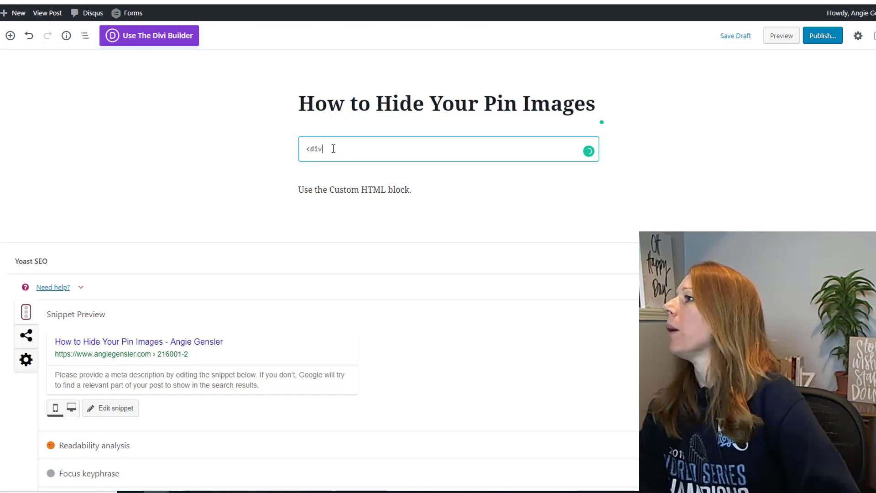
text( style)
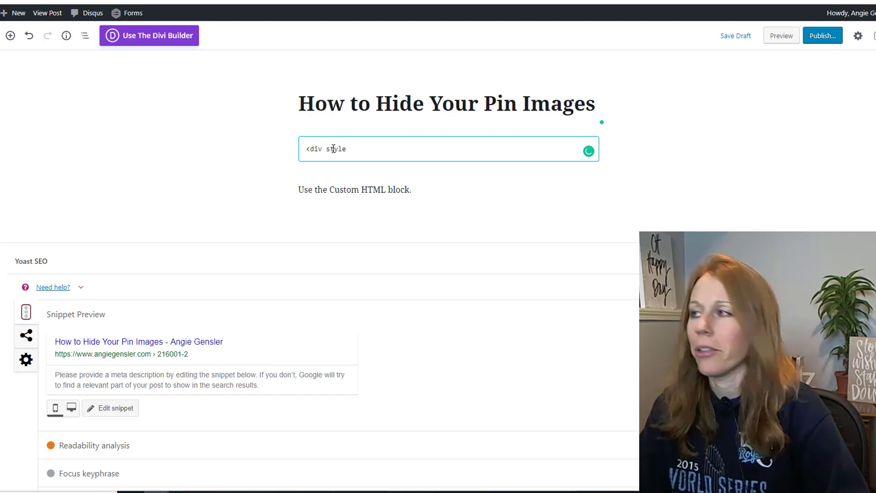
text(_display:none;">)
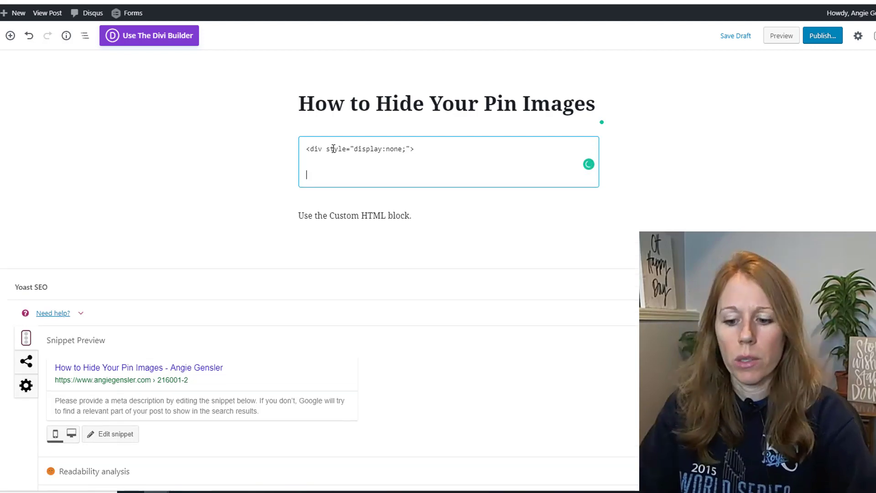
Add blank lines below the <div style="display:none;"> opening tag, before the closing </div>
key(Return)
key(Return)
text(</)
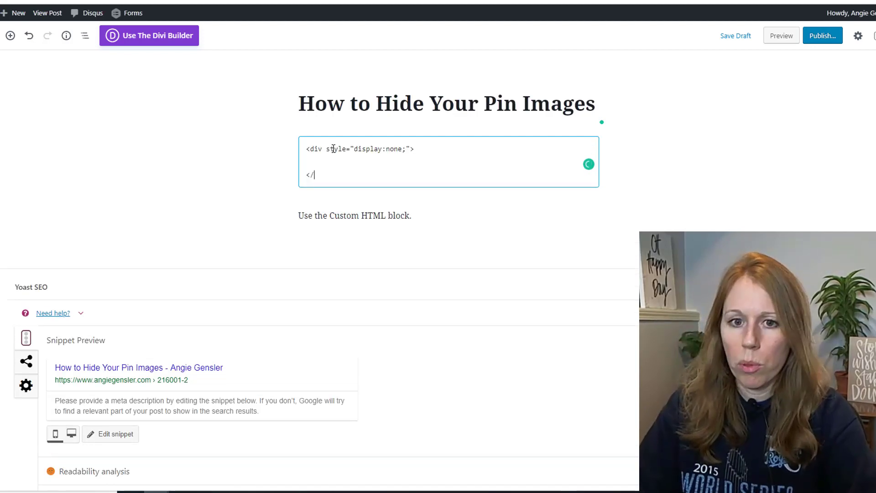
text(div>)
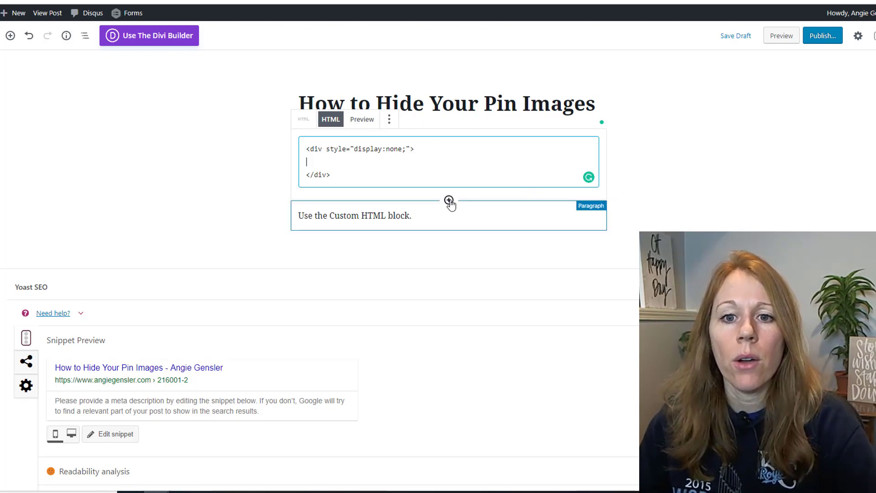
Insert an Image block below the HTML block and upload '3 Rapid Growth Pinterest Strategies'
click(449, 201)
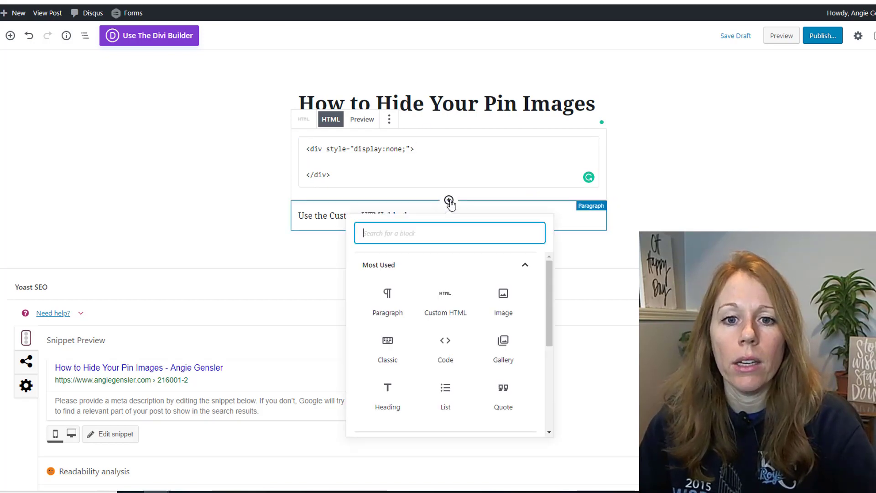
click(504, 302)
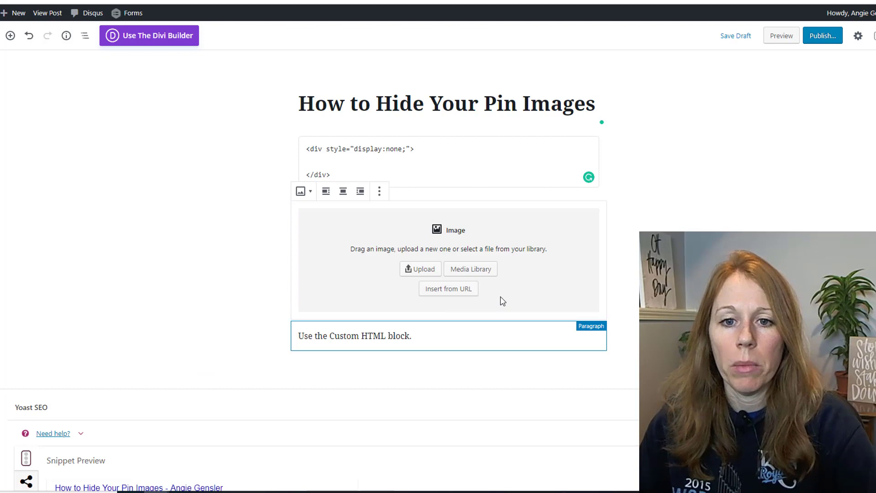
click(423, 272)
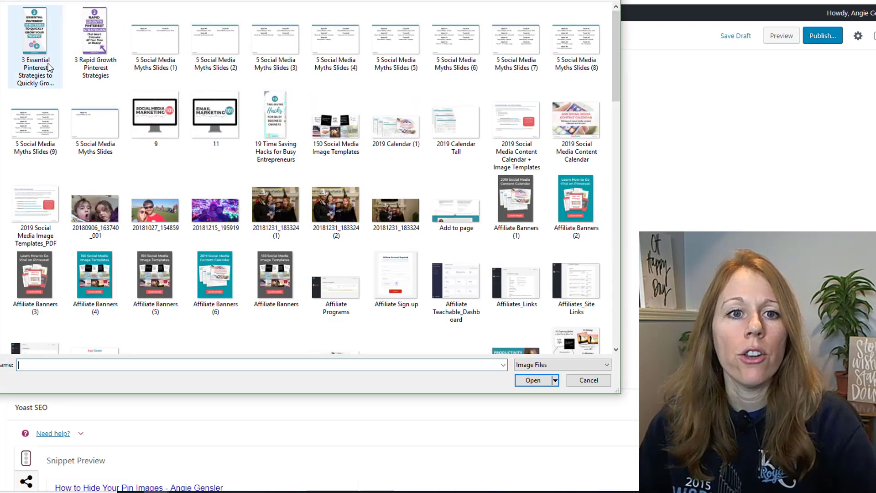
click(93, 52)
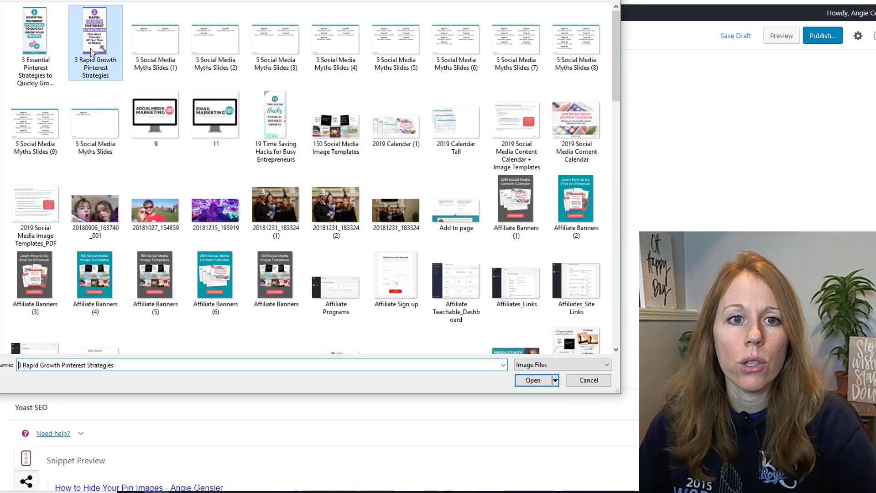
click(33, 54)
key(Right)
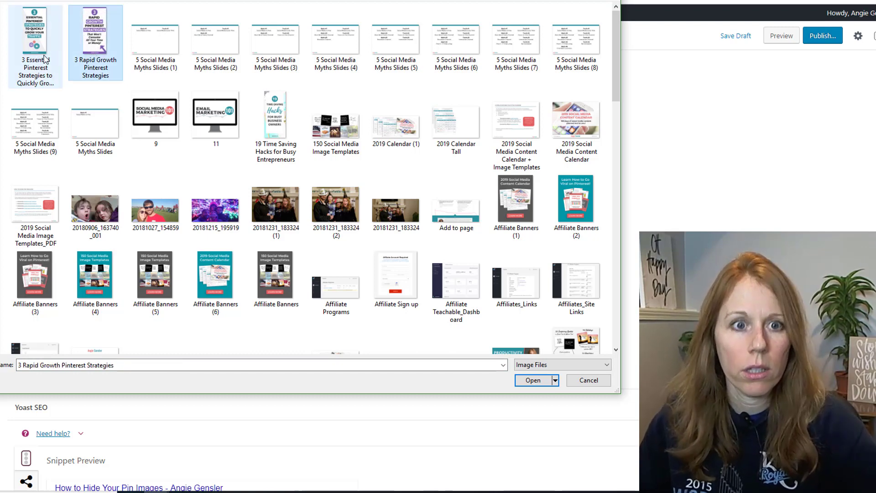
click(46, 60)
click(95, 59)
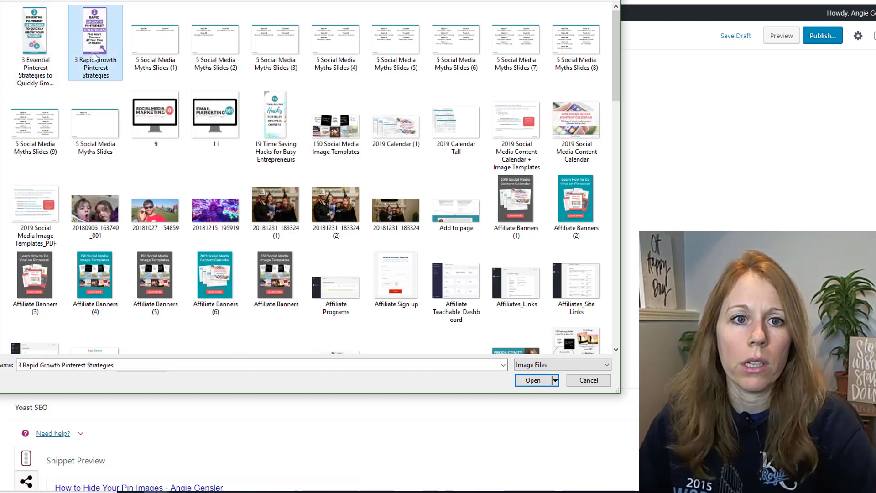
double_click(95, 59)
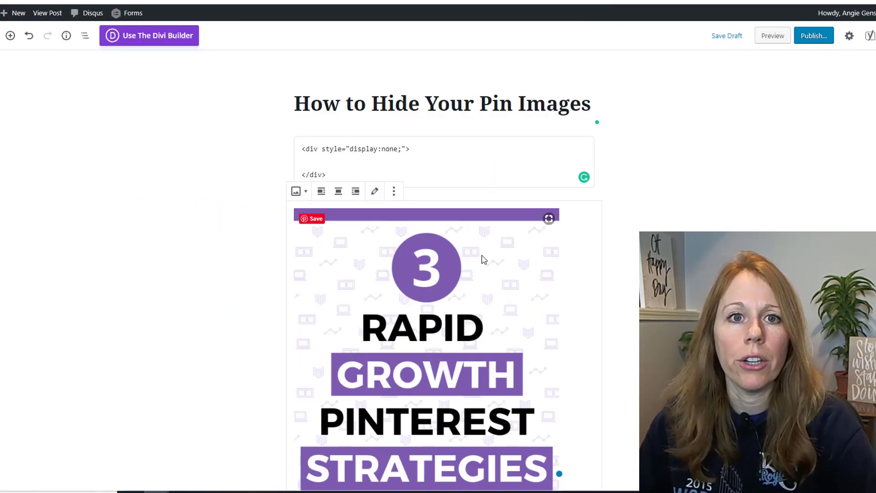
mouse_move(394, 222)
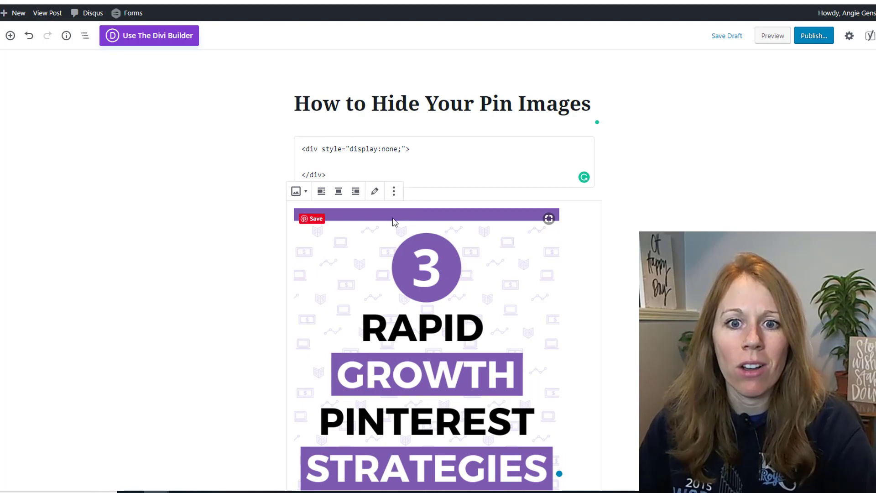
Switch the image block to HTML view and cut out its img tag
click(398, 194)
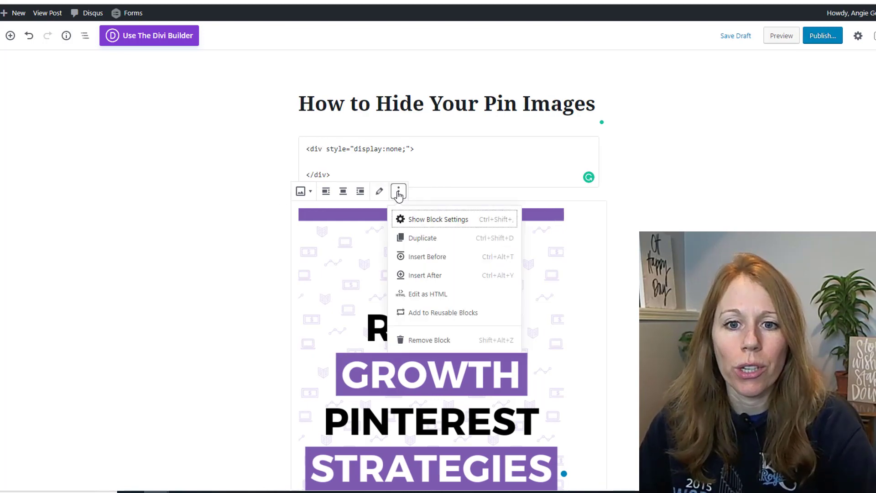
click(439, 295)
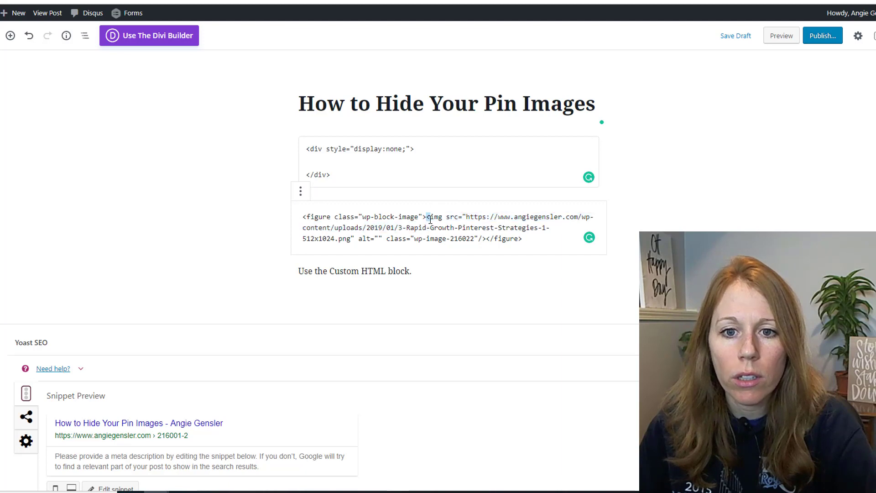
drag(444, 217, 454, 237)
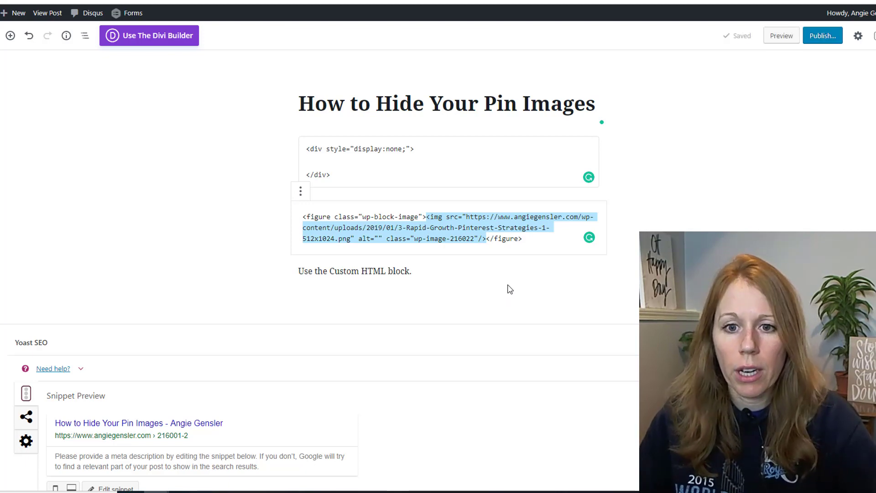
key(ctrl+x)
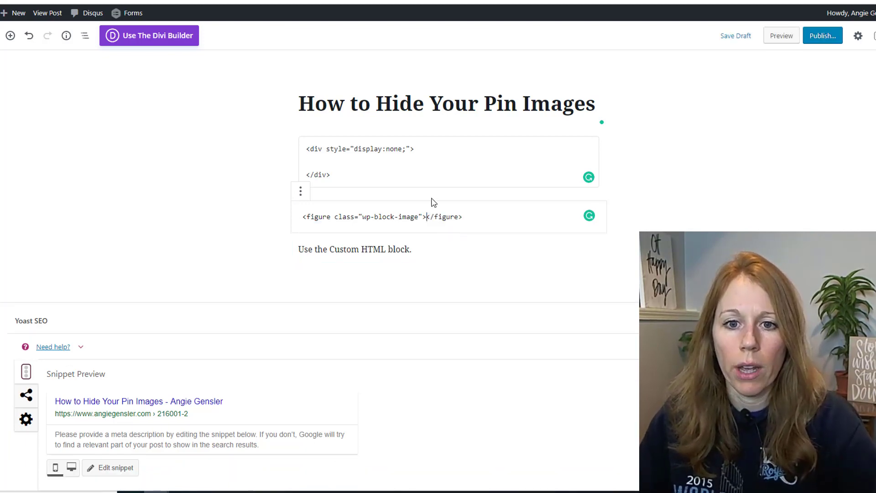
Paste the img tag inside the display:none div, then bring up the leftover invalid block's options
click(338, 163)
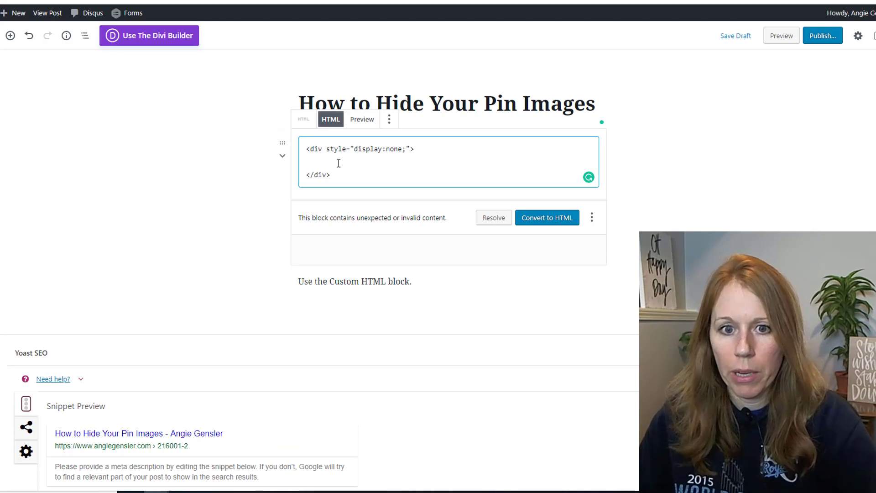
key(ctrl+v)
drag(415, 149, 321, 151)
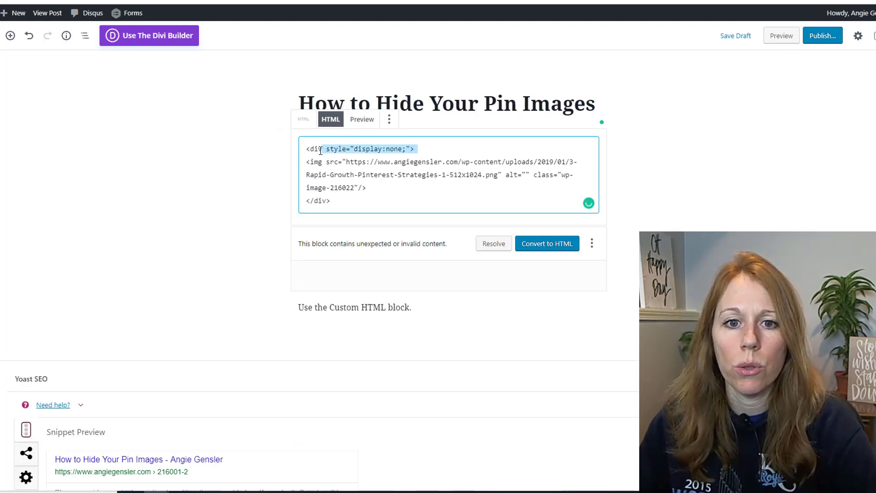
drag(341, 203, 306, 201)
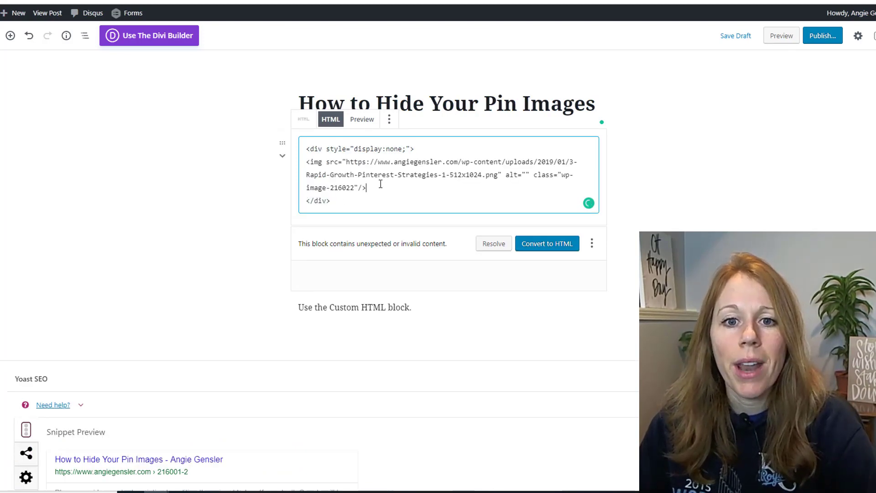
mouse_move(381, 183)
mouse_down()
mouse_move(307, 175)
mouse_move(306, 162)
mouse_up()
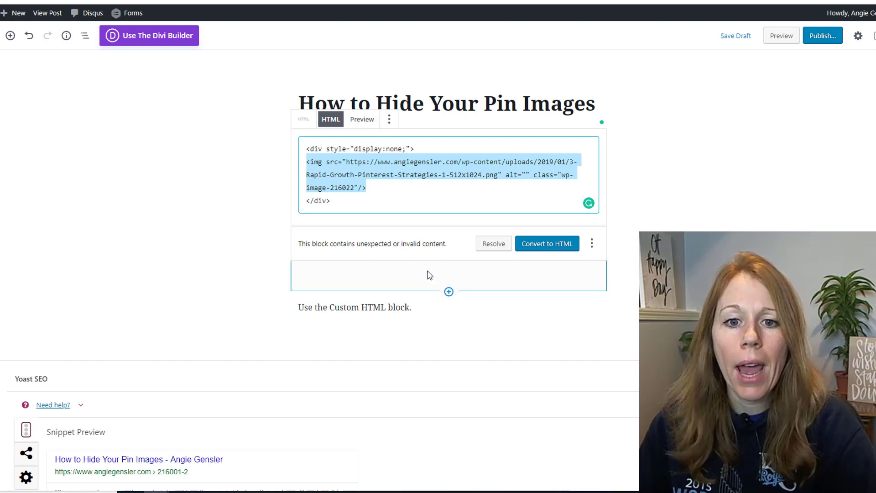
click(438, 246)
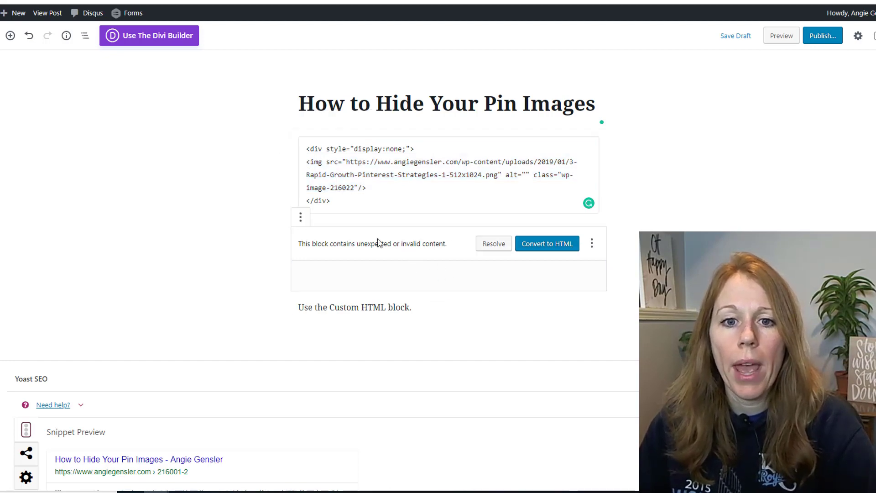
click(300, 220)
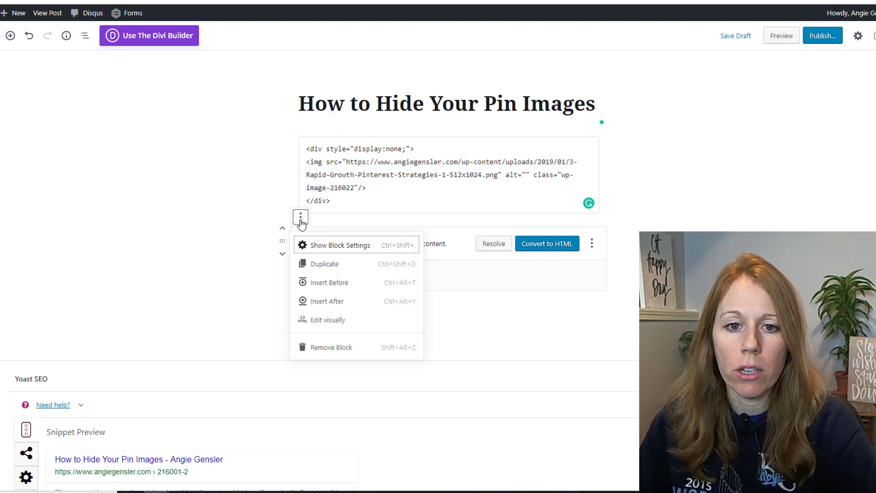
click(335, 348)
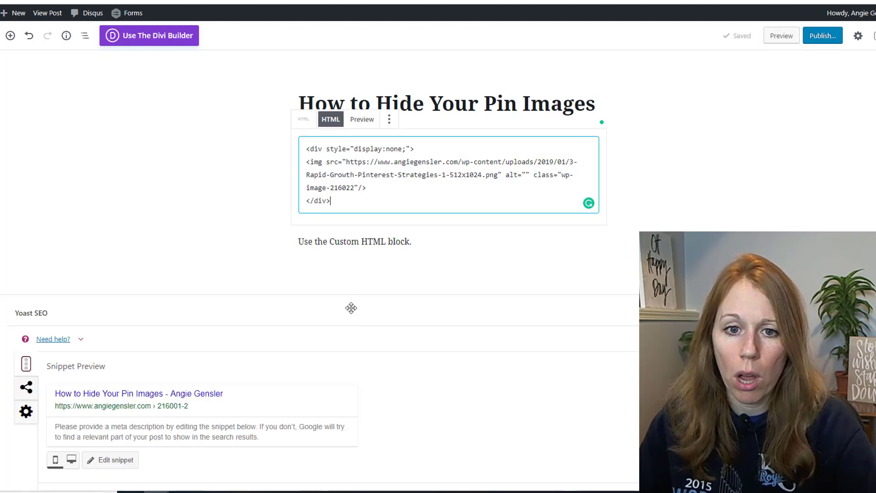
mouse_move(448, 242)
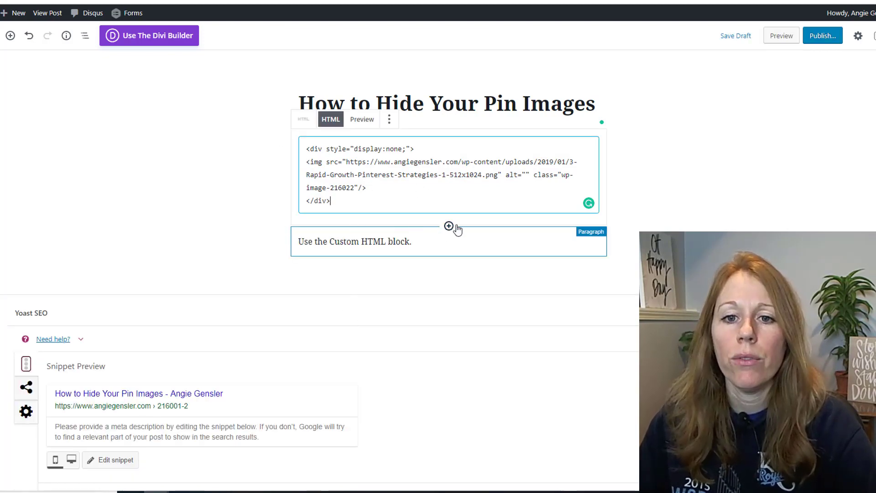
click(450, 225)
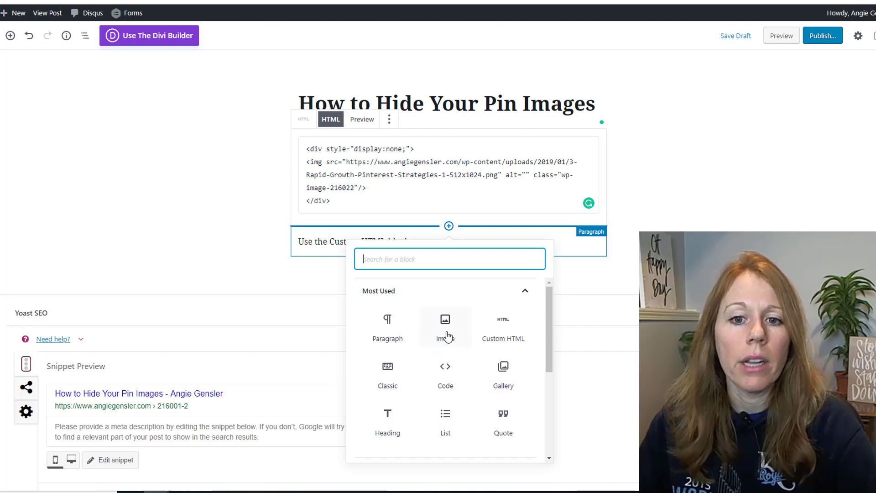
click(349, 149)
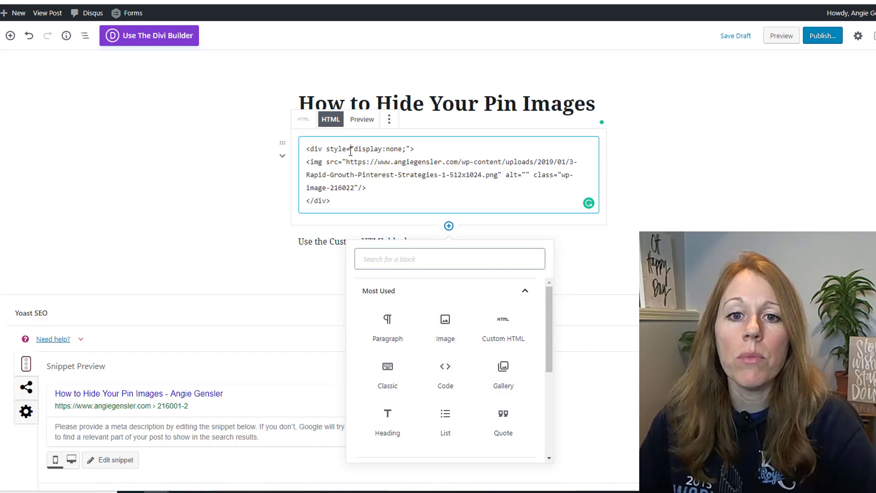
click(379, 188)
key(Return)
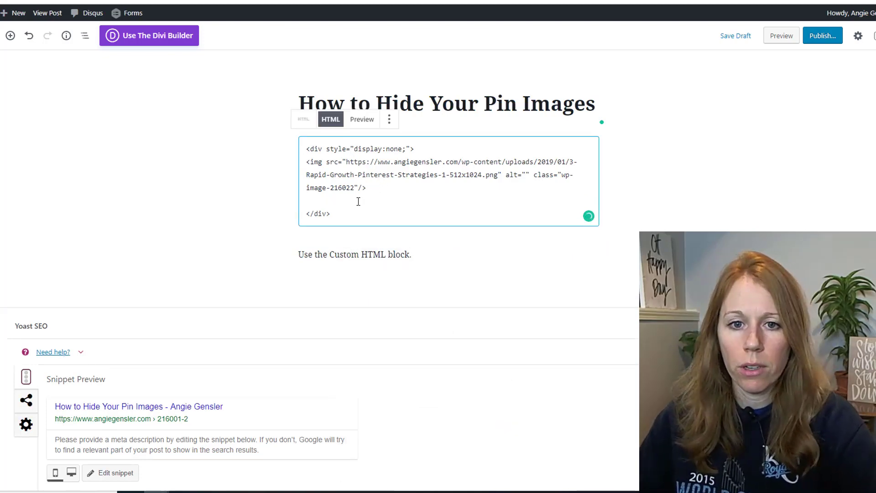
key(ctrl+v)
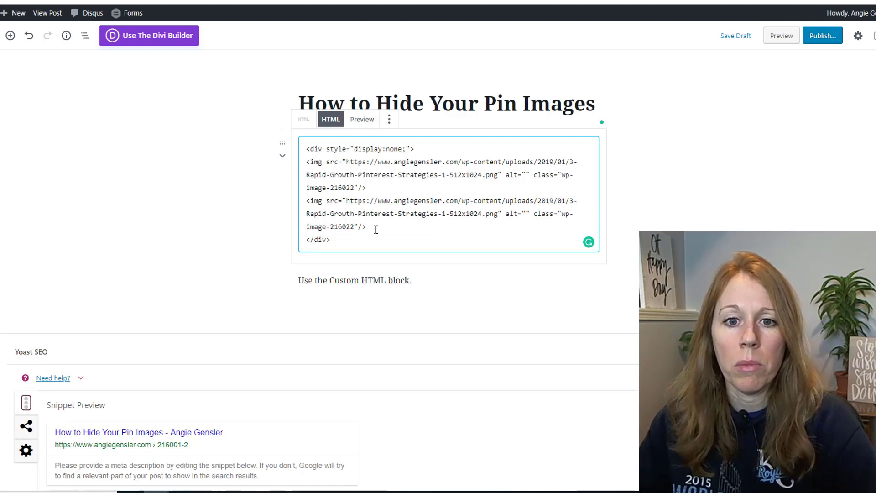
drag(368, 228, 306, 201)
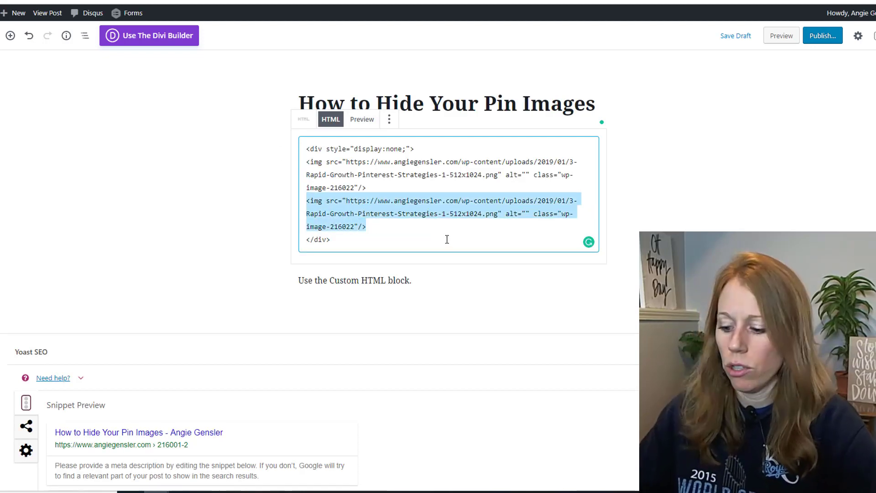
key(BackSpace)
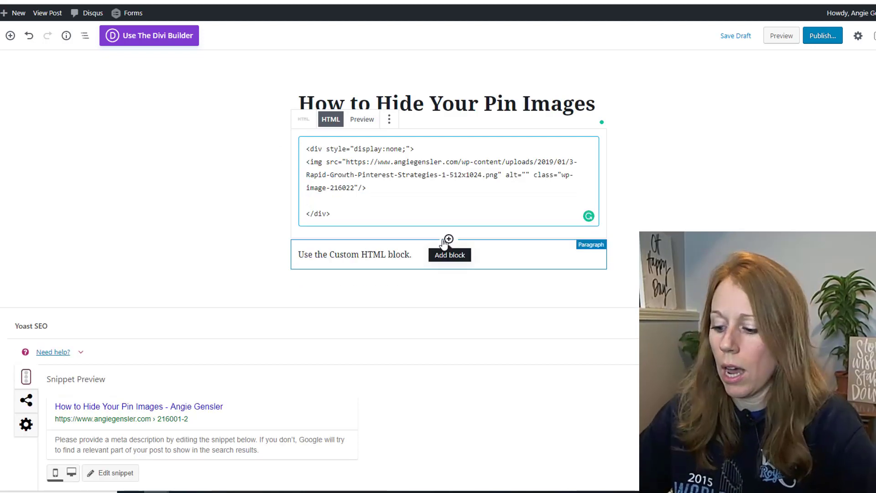
key(BackSpace)
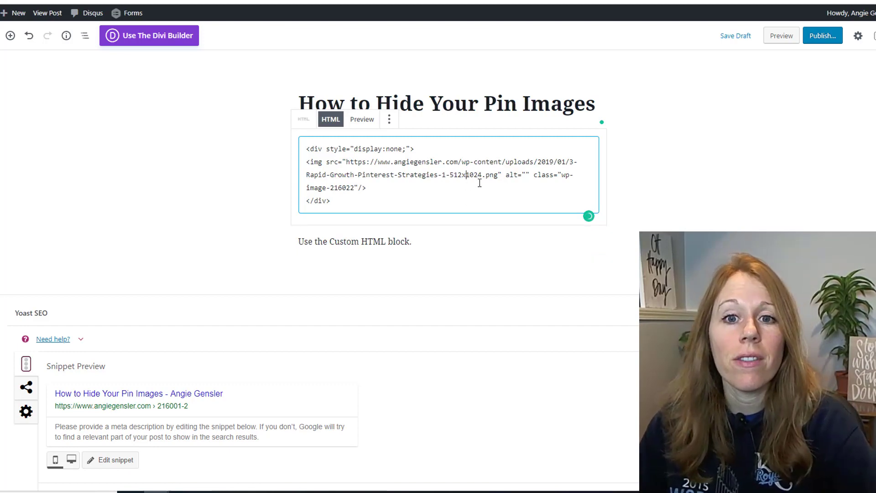
Open the post preview in a new tab and select the post text to check for hidden content
right_click(774, 36)
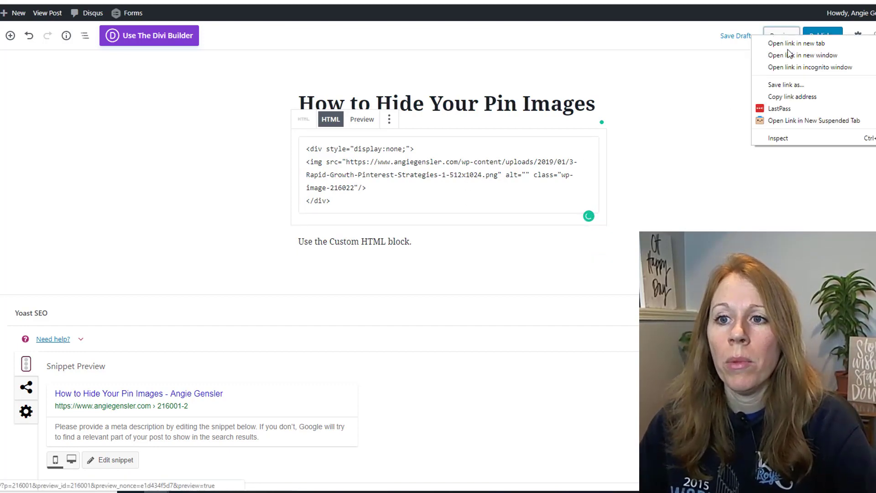
click(794, 53)
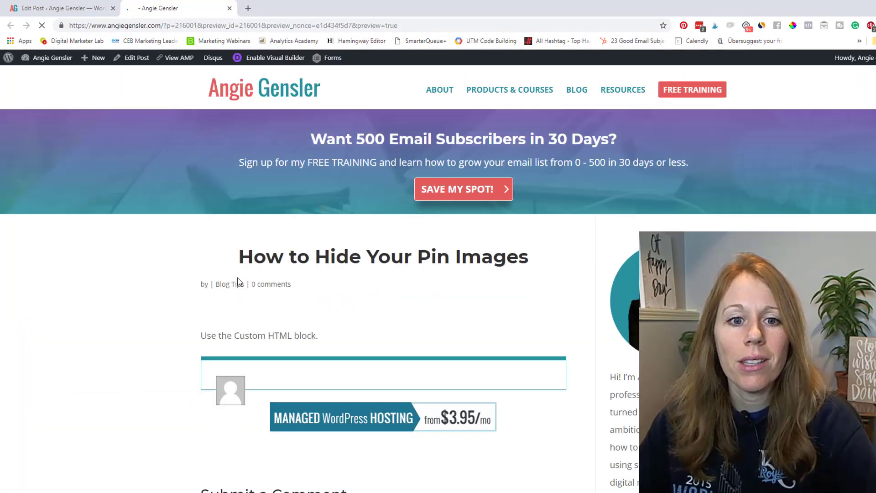
mouse_move(244, 262)
mouse_down()
mouse_move(507, 380)
mouse_move(482, 323)
mouse_up()
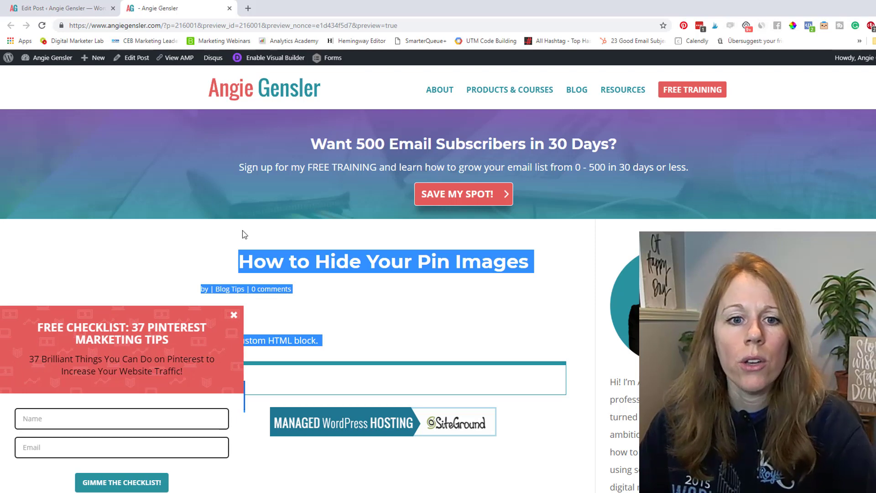
Dismiss the Free Checklist popup and select the hidden '3 Rapid Growth' image in Pinterest's picker
click(234, 315)
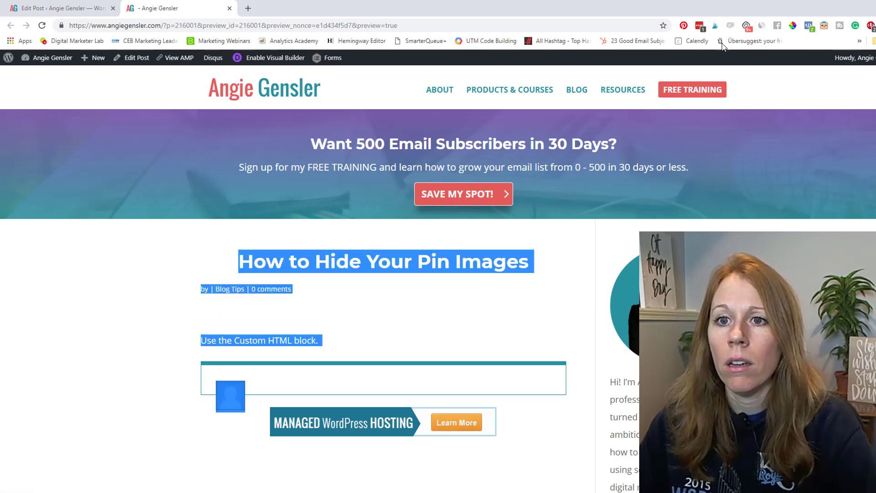
click(715, 25)
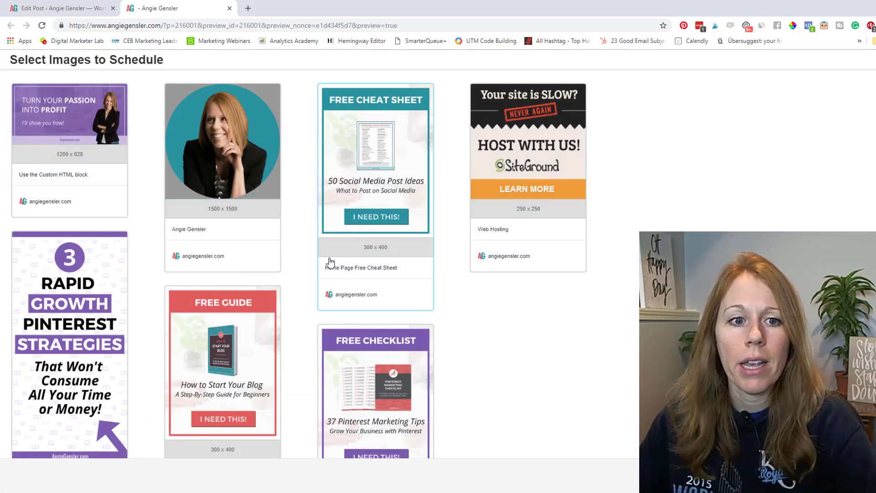
click(62, 306)
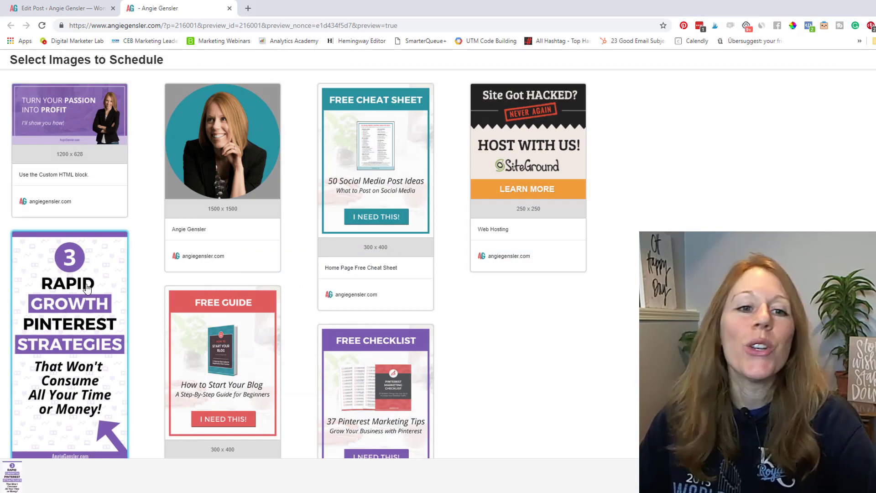
scroll(87, 289, down, 3)
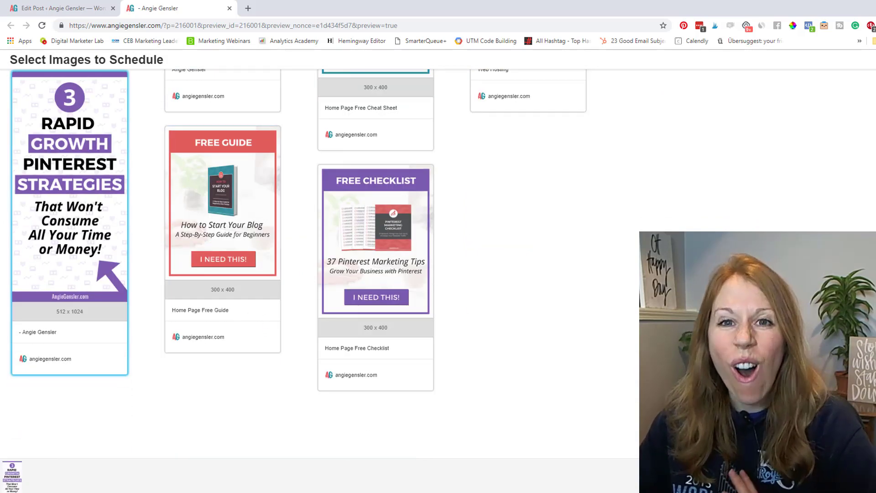
scroll(222, 263, up, 3)
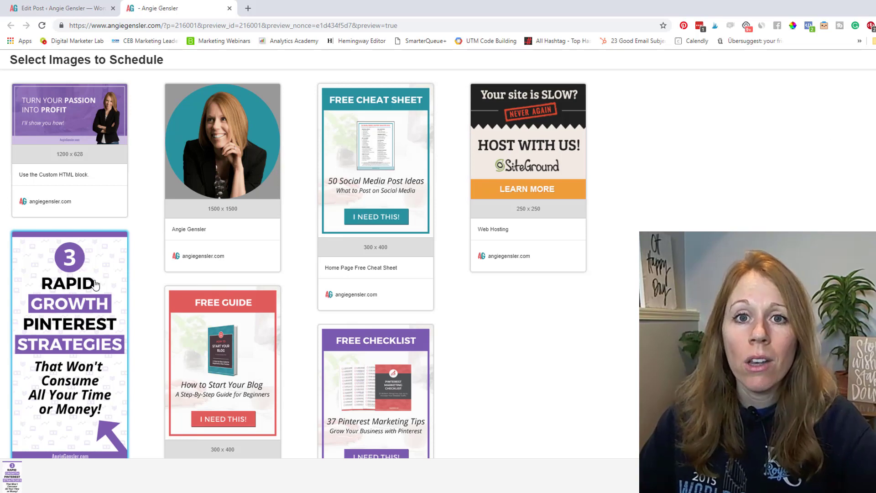
key(Escape)
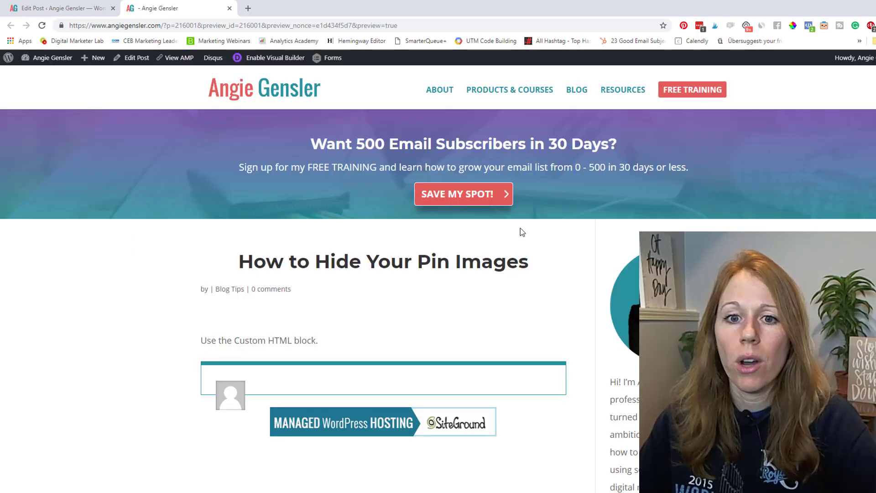